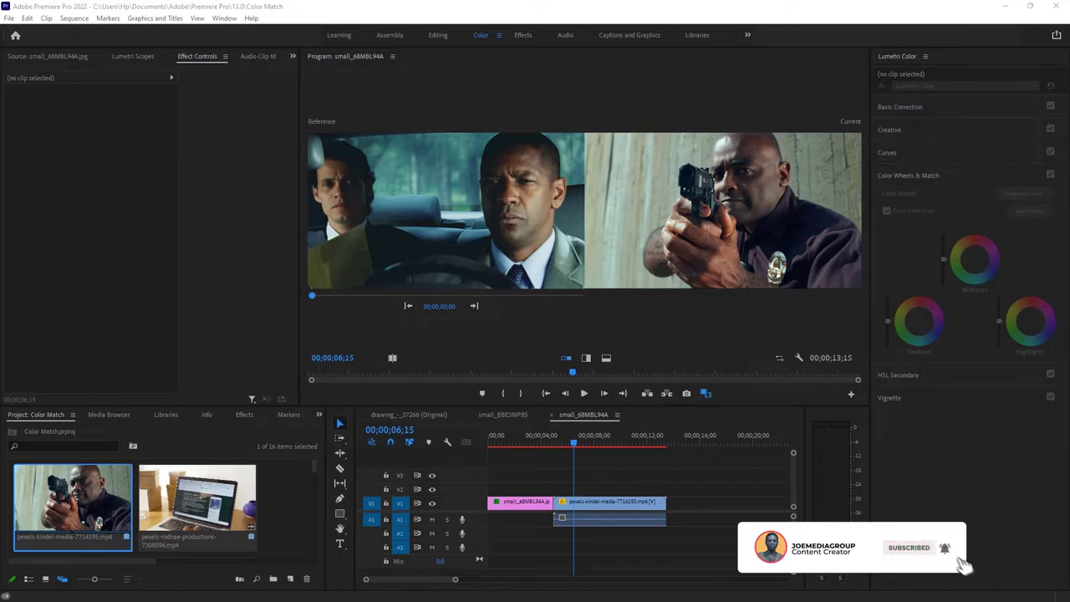
Open the drawing_-_37266 (Original) sequence and move the playhead between the still and video clip
click(74, 552)
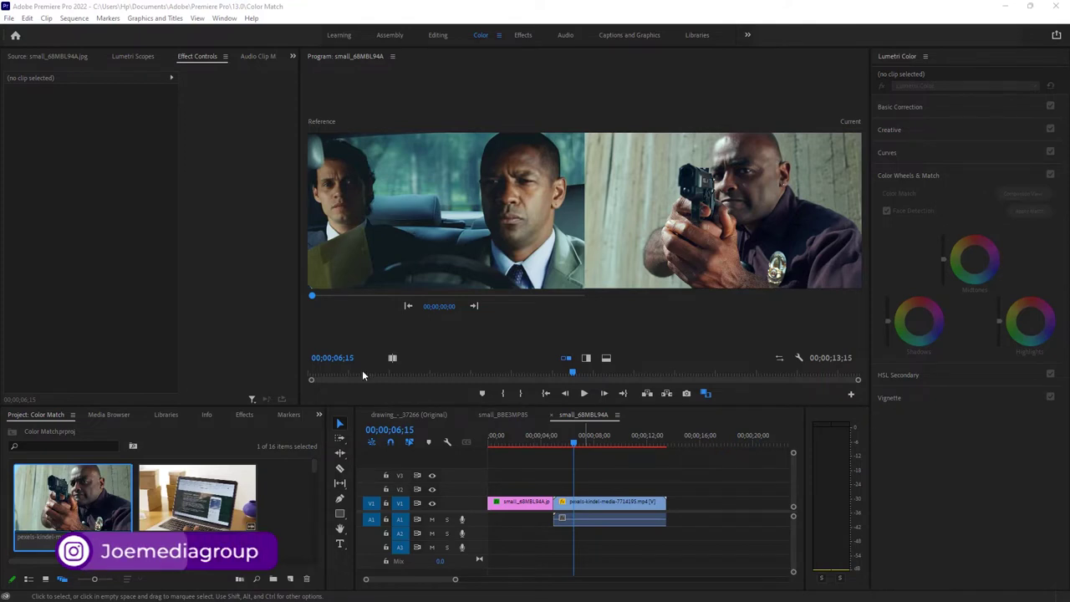
click(410, 415)
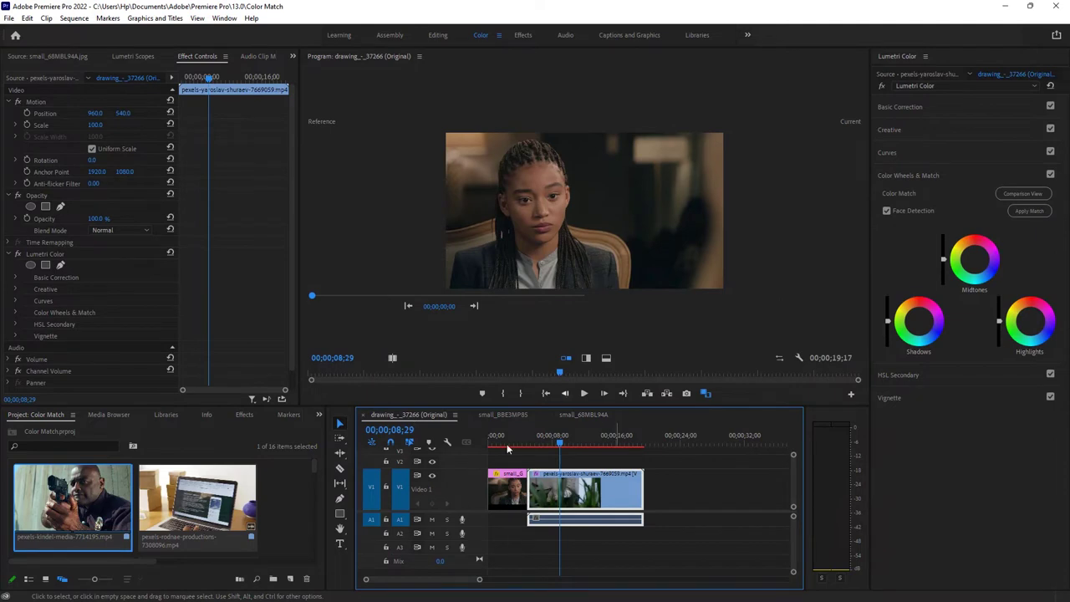
drag(513, 458, 503, 461)
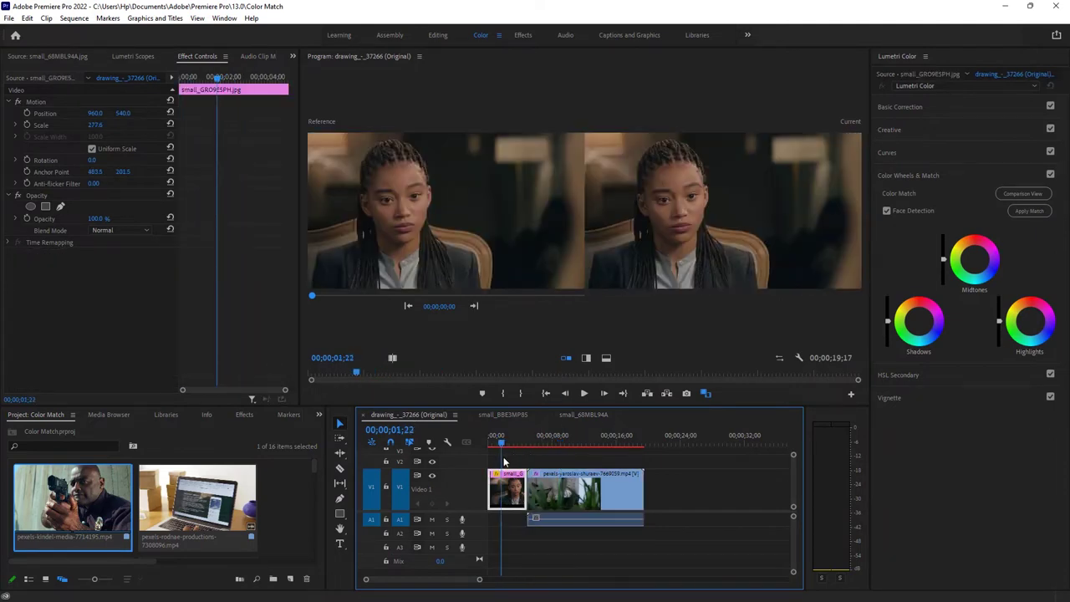
click(569, 454)
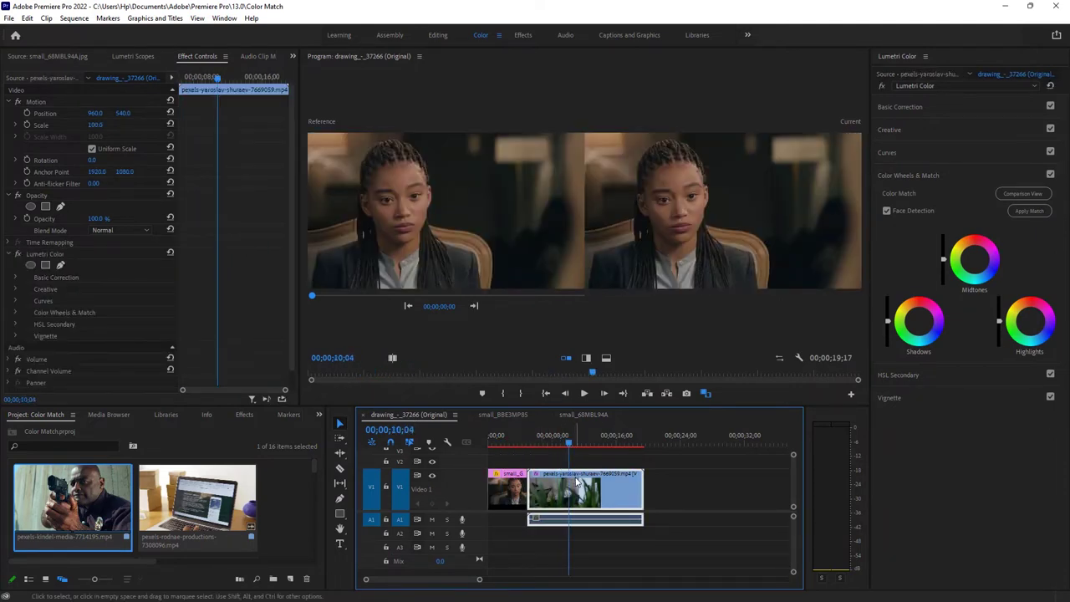
click(507, 443)
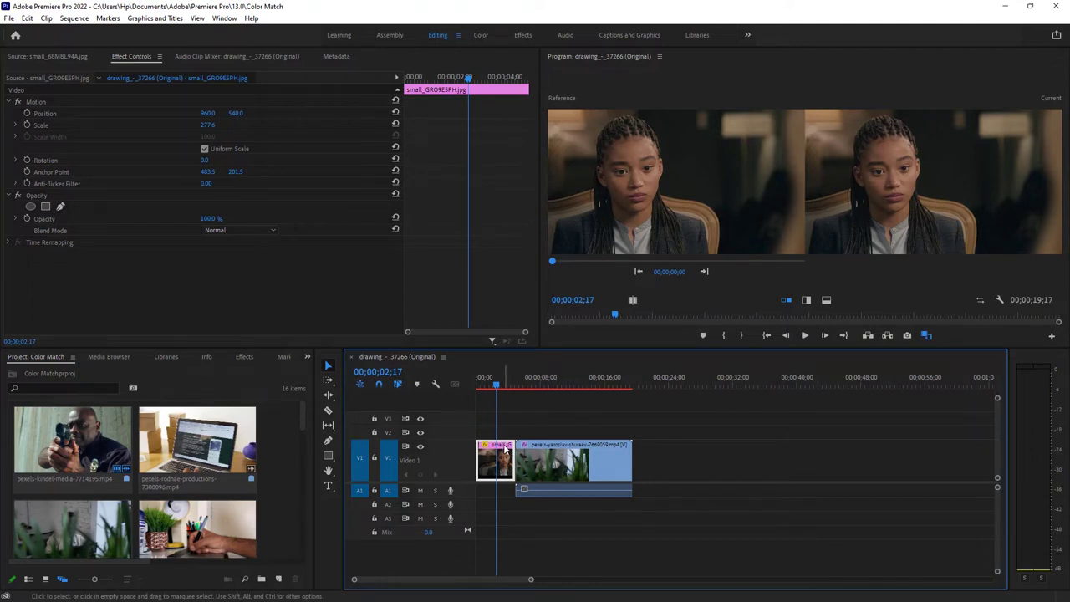
Select the pexels video clip of the man and switch to the Color workspace
mouse_move(497, 382)
mouse_down()
mouse_move(483, 382)
mouse_move(567, 379)
mouse_up()
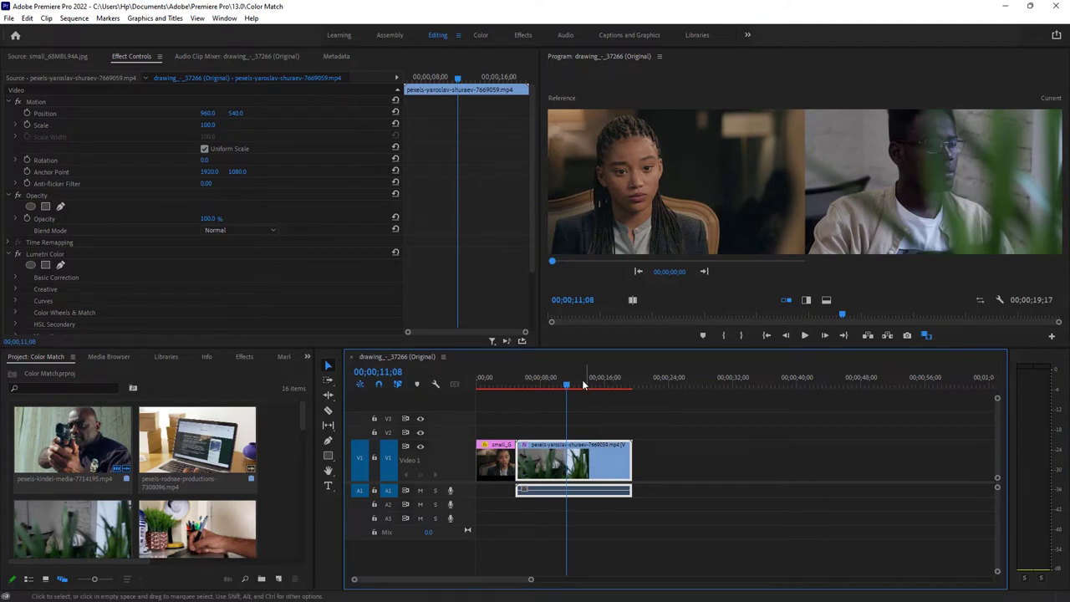
click(501, 383)
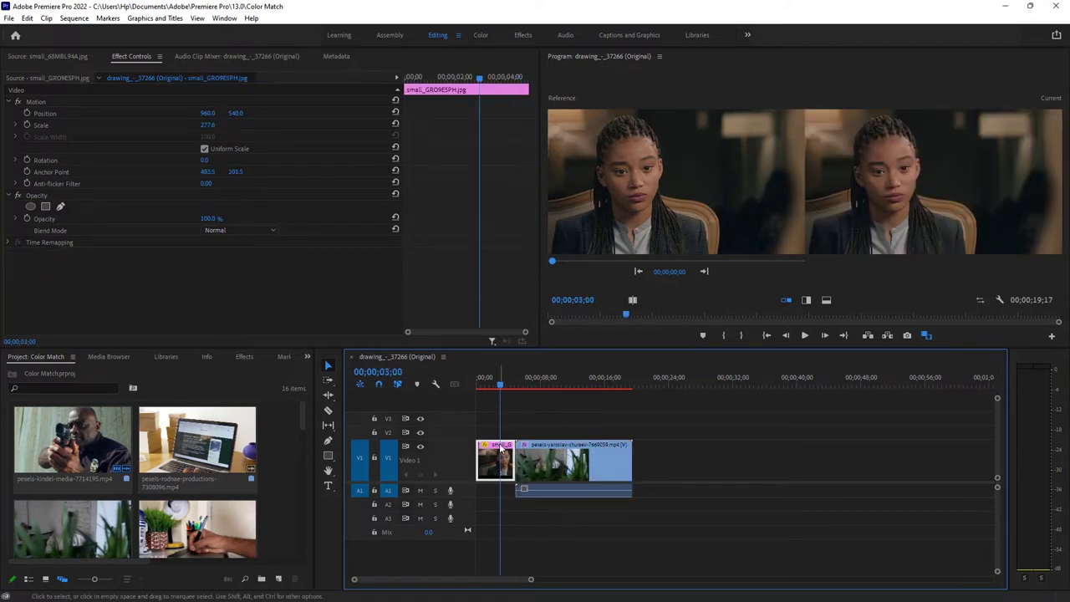
click(554, 382)
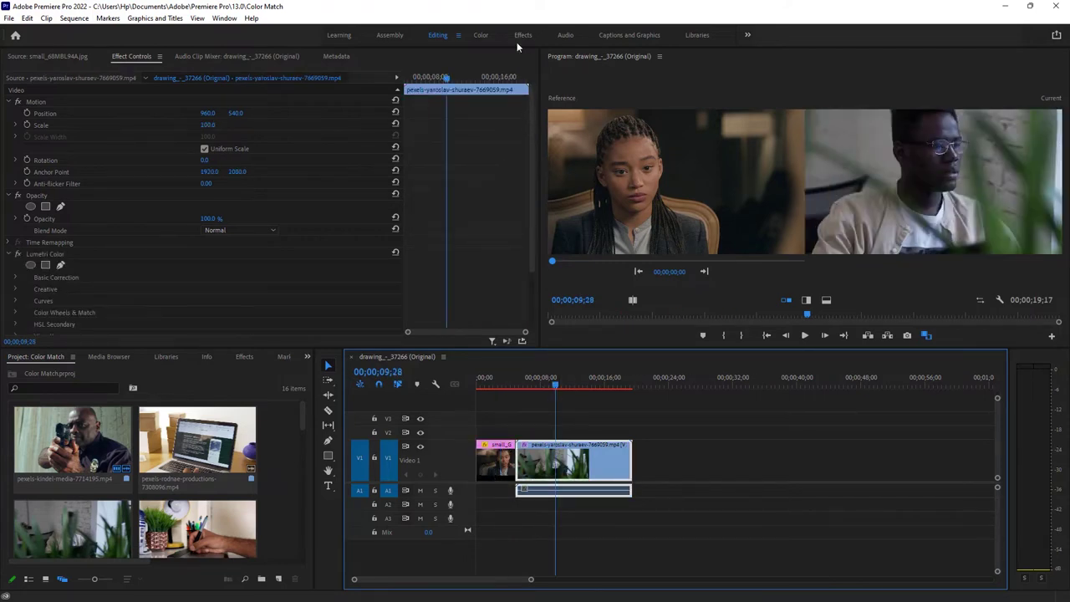
click(481, 35)
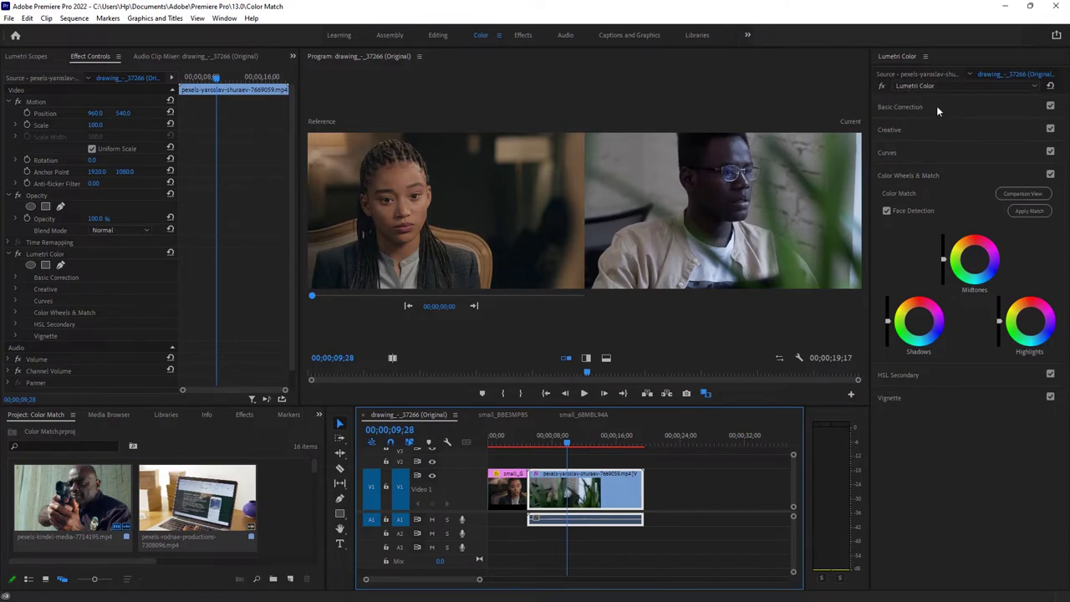
With Comparison View on, apply Color Match to warm the man's clip toward the reference still
click(902, 176)
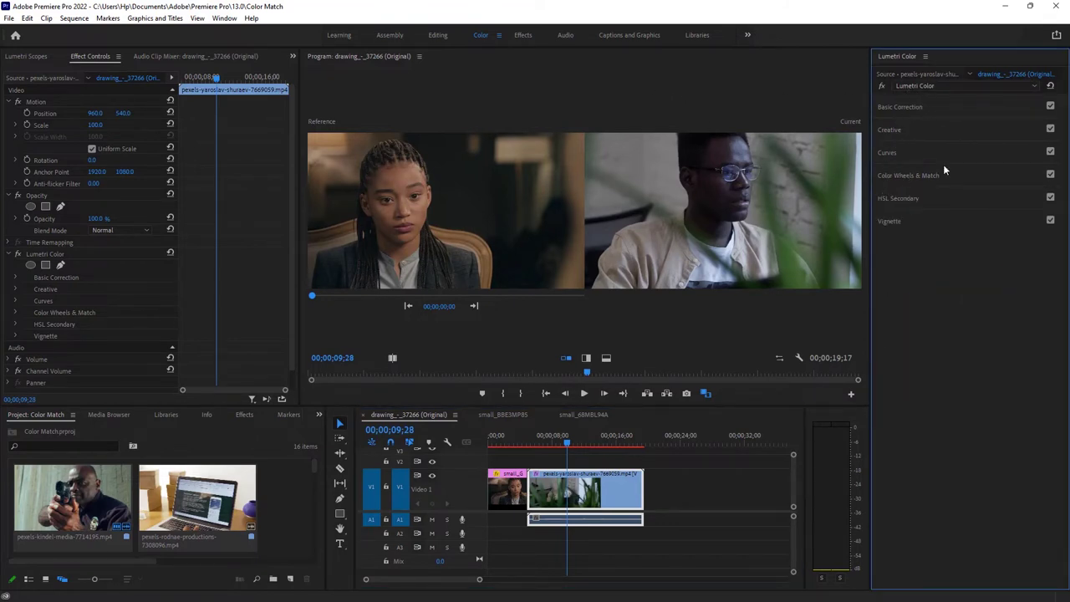
click(917, 176)
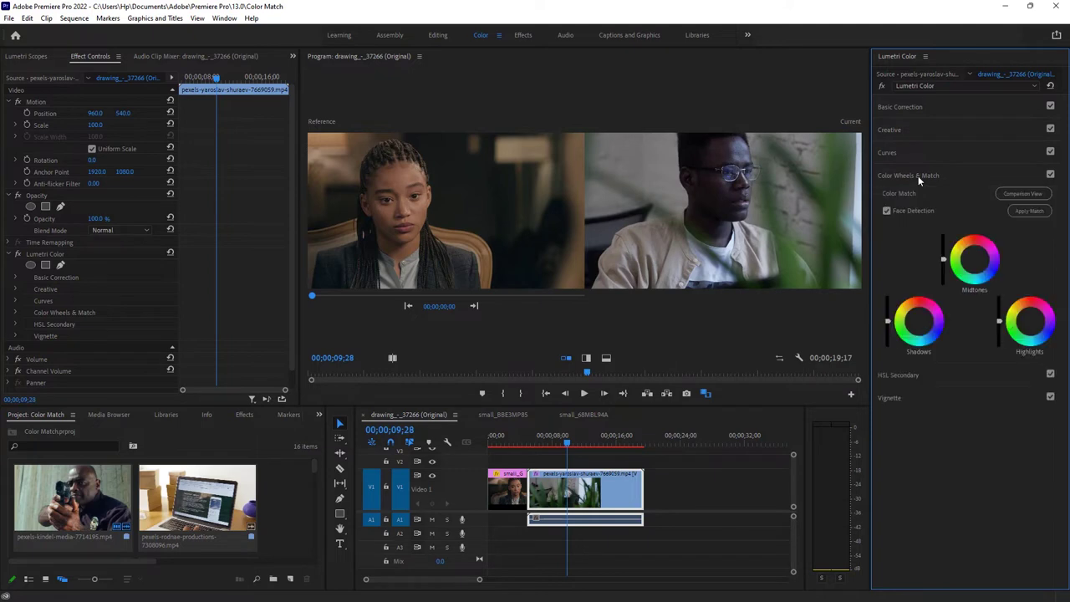
click(1000, 195)
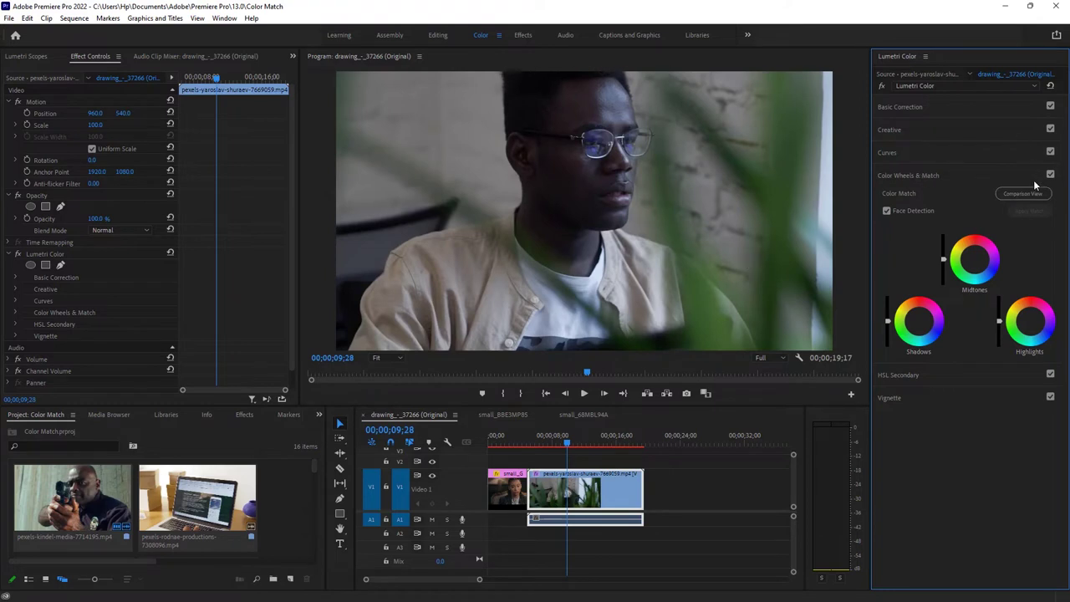
click(1023, 193)
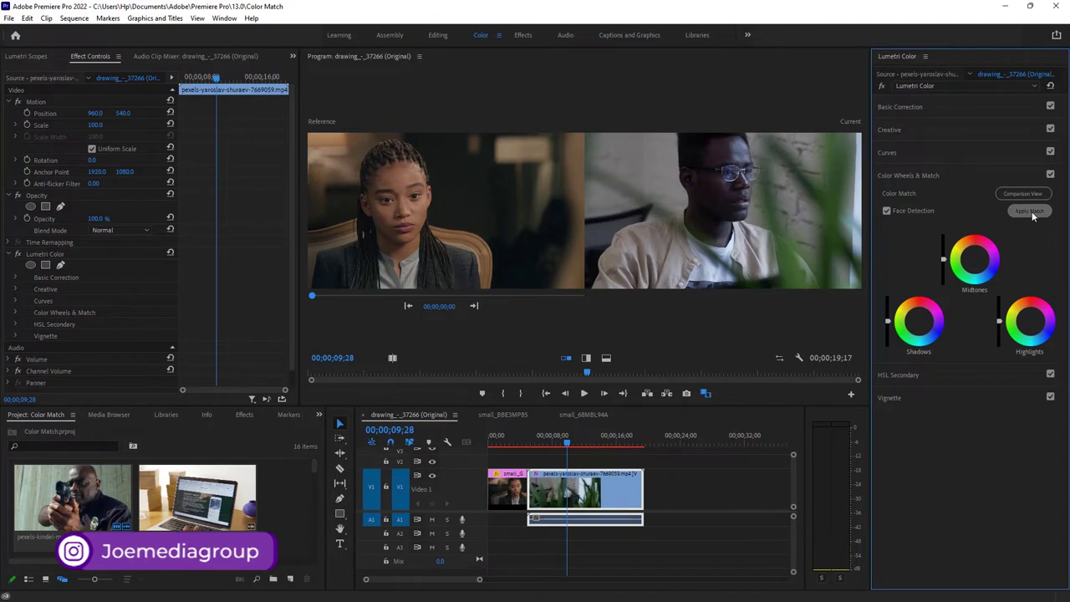
click(1031, 212)
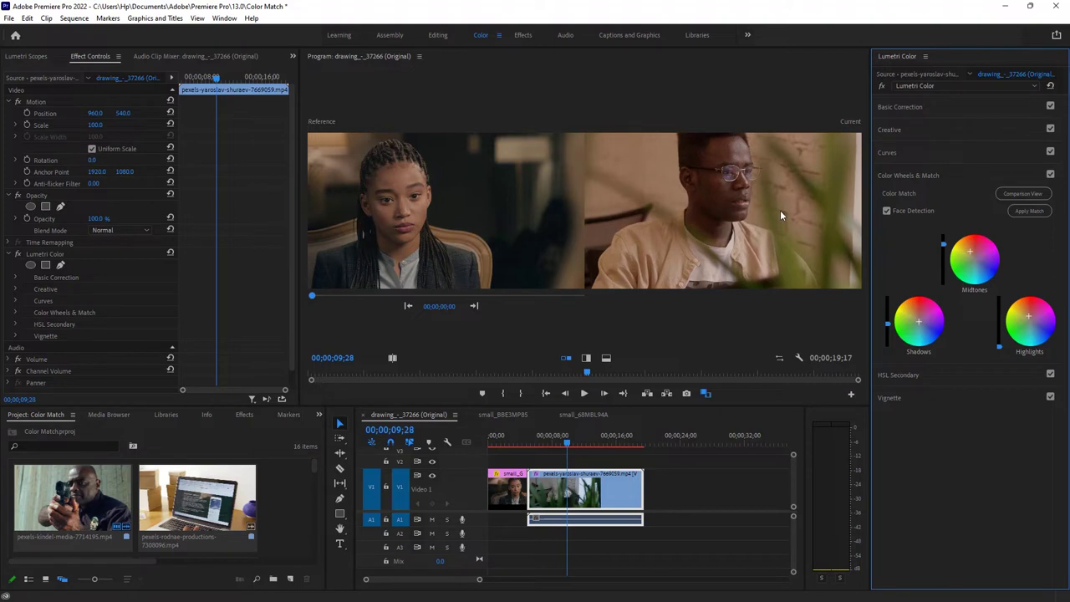
Scrub to 00;00;10;27 and compare the matched clip against the reference still
click(549, 445)
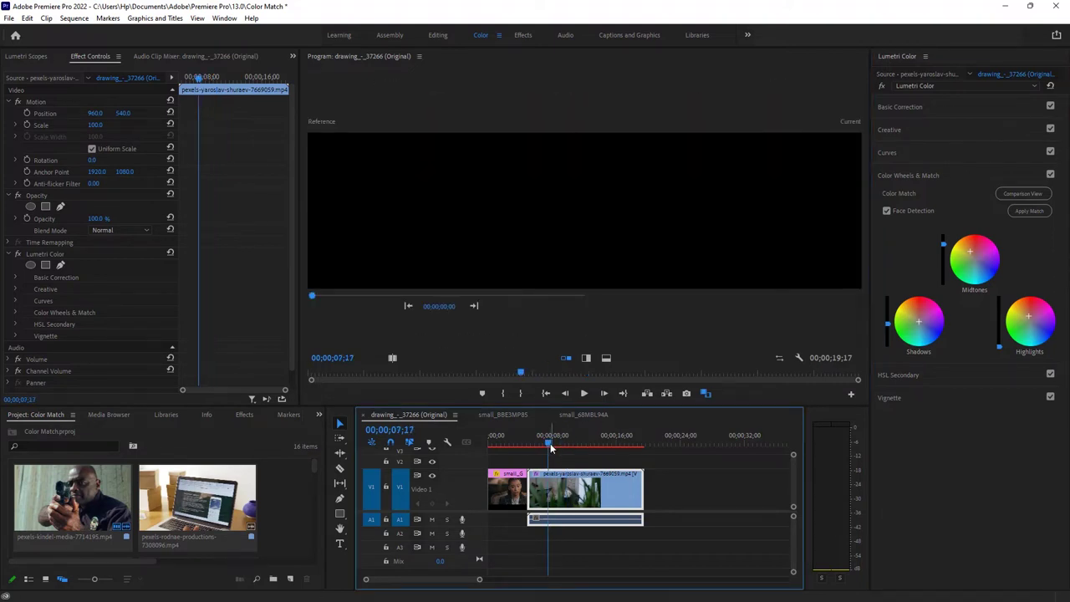
drag(549, 445, 575, 441)
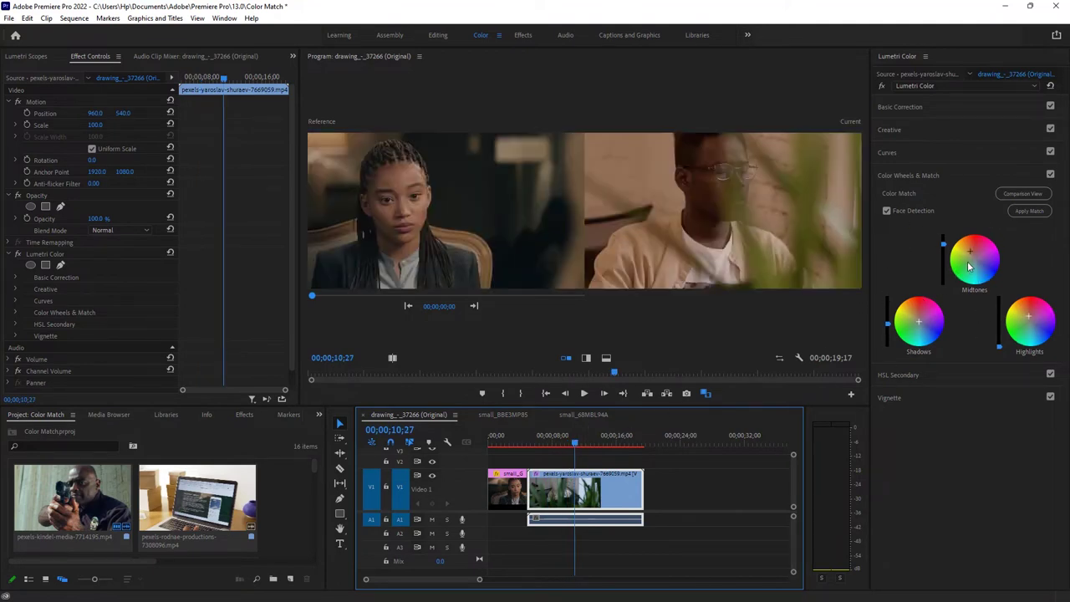
click(972, 255)
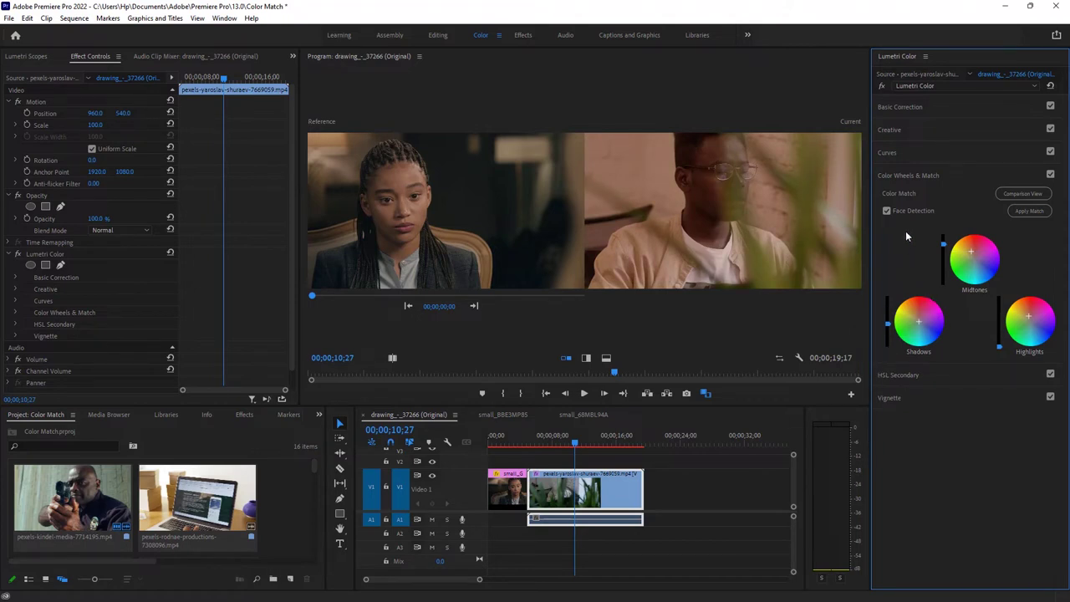
Lift the RGB curve slightly and boost saturation of a sampled hue in Hue vs Sat
click(888, 154)
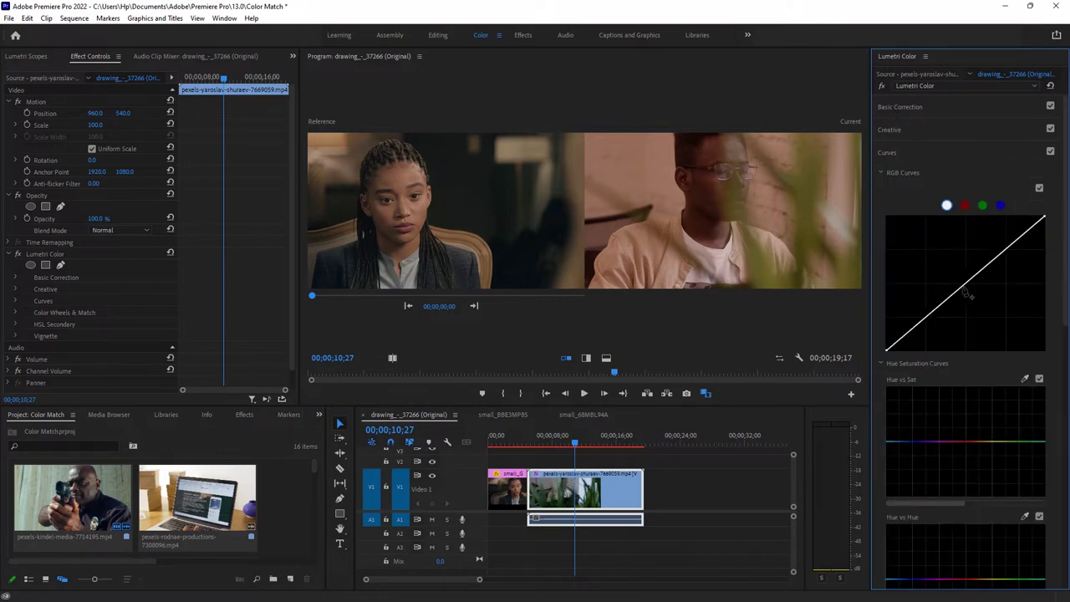
drag(970, 283, 968, 287)
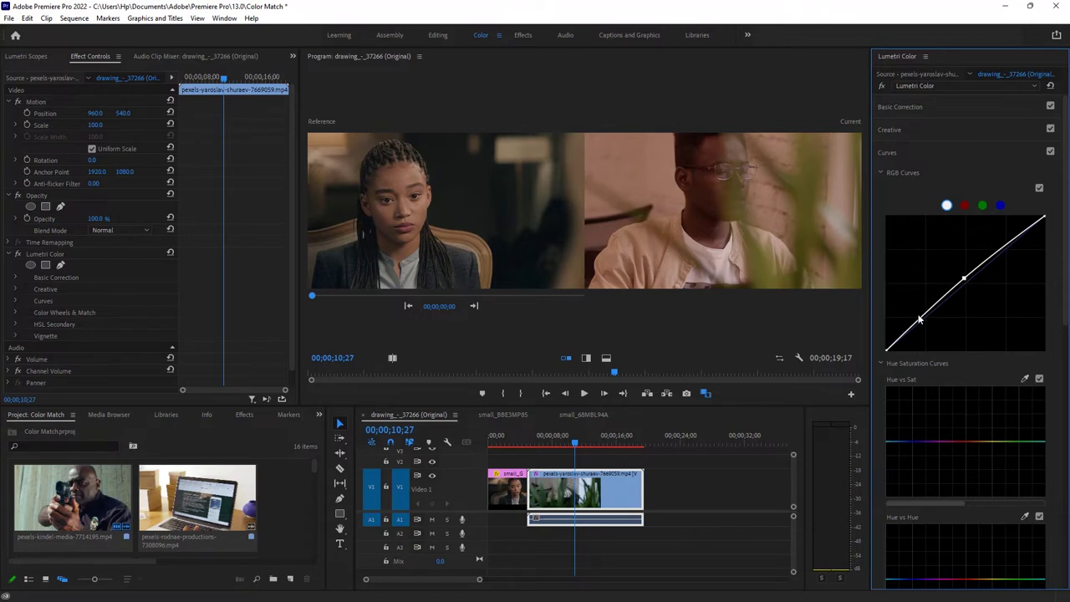
click(1024, 379)
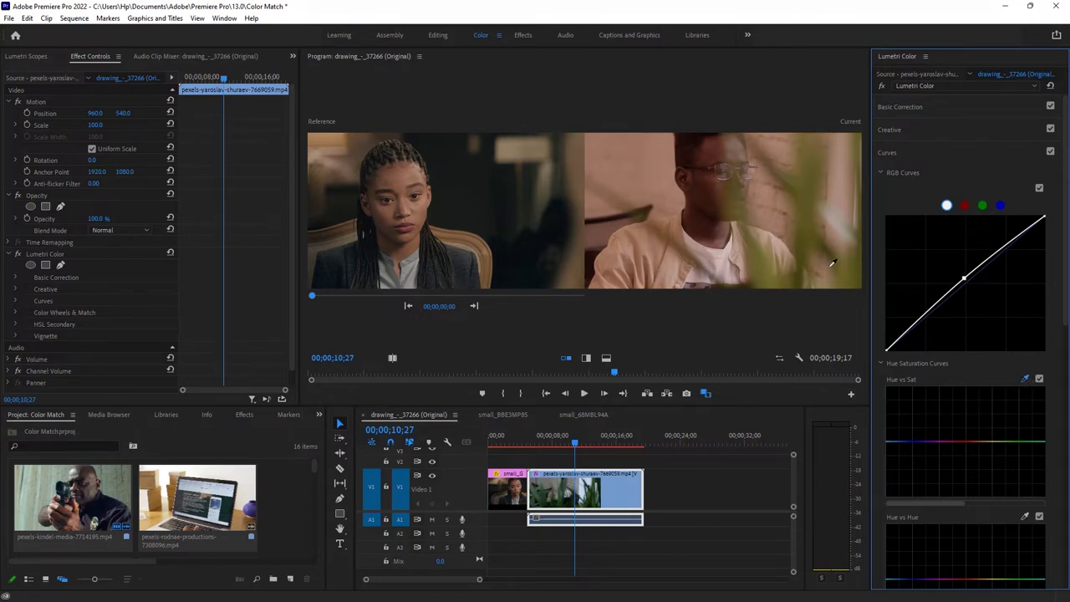
click(804, 244)
drag(1012, 442, 1014, 430)
Sample the green plant for Hue vs Hue and Hue vs Luma, brightening its green hues
scroll(1036, 292, down, 5)
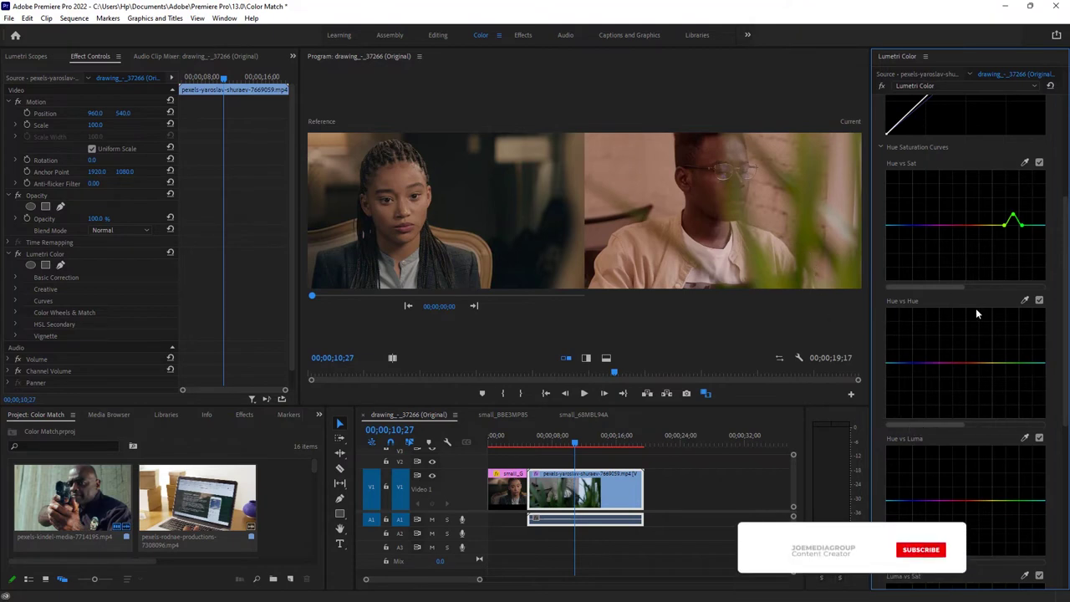
click(1026, 300)
click(767, 268)
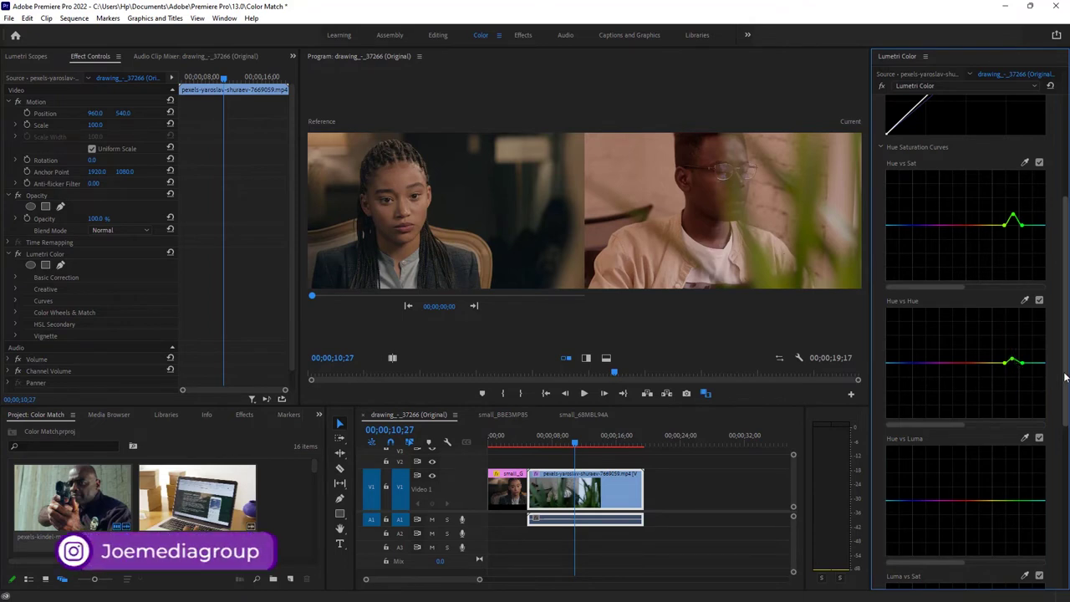
scroll(1067, 415, down, 3)
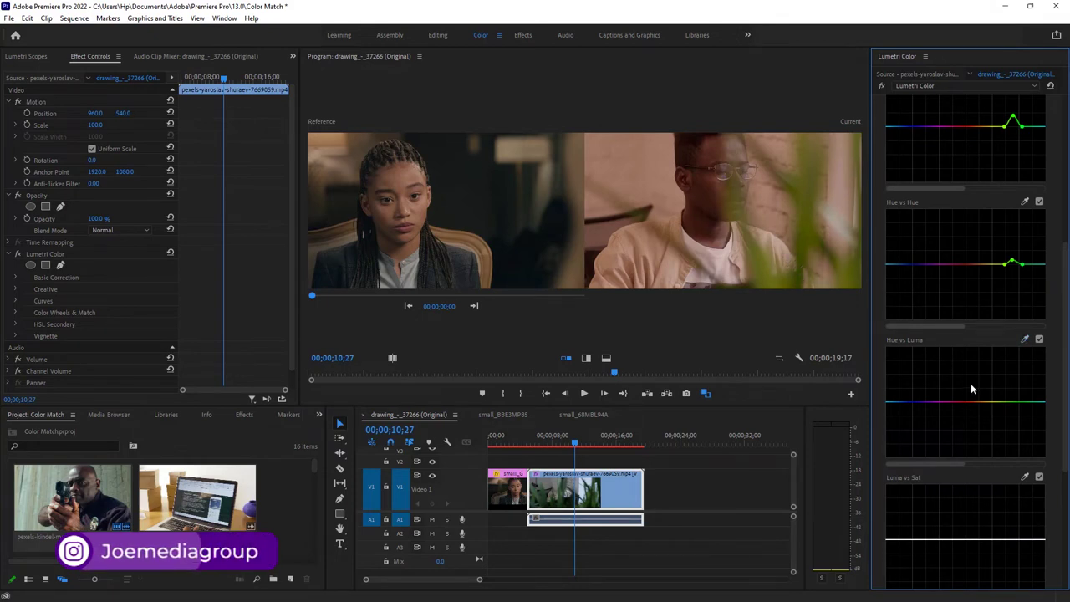
click(1024, 338)
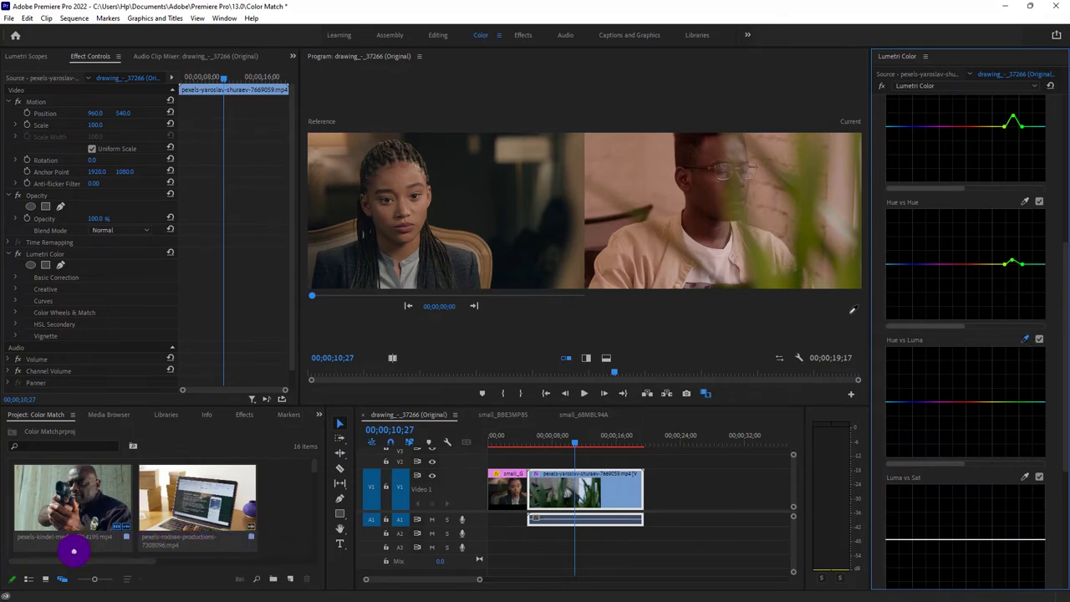
click(799, 279)
drag(1013, 403, 1016, 398)
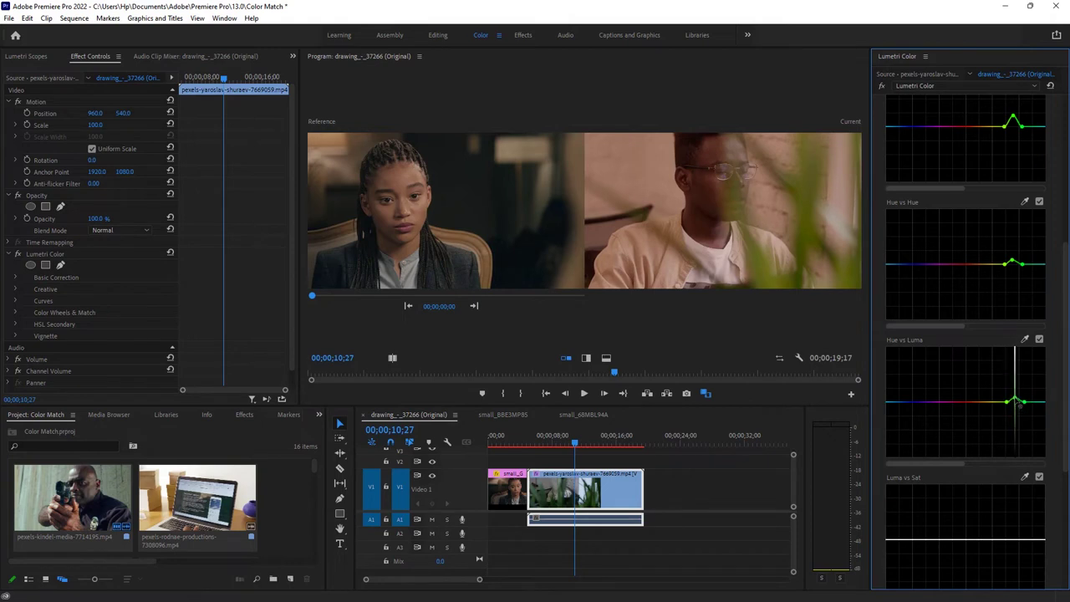
scroll(966, 393, up, 10)
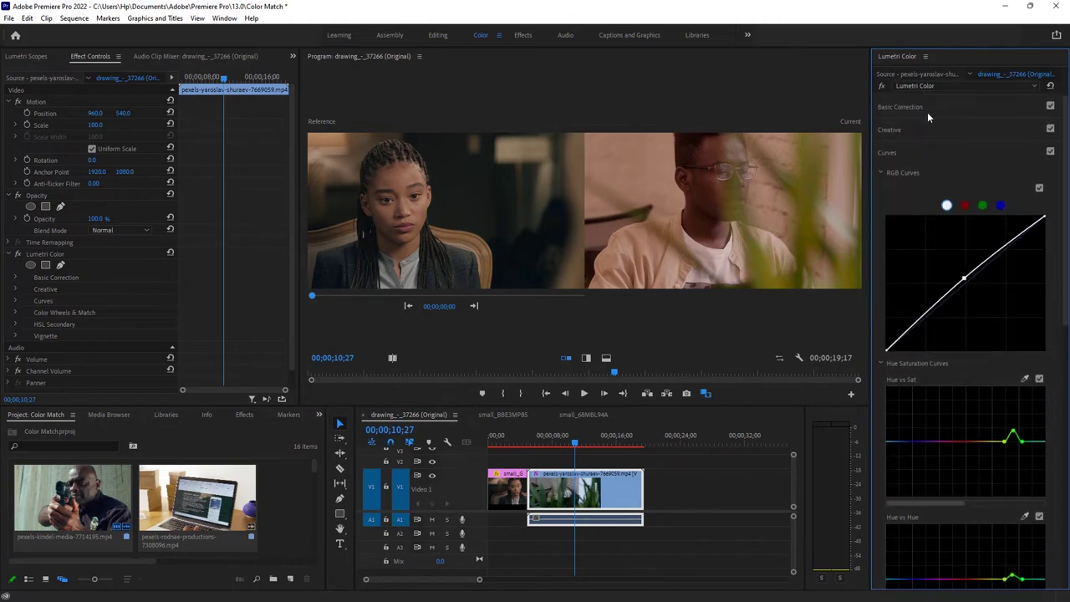
Set Basic Correction Saturation to about 121 and Temperature to -1.6, then go to 00;00;08;16
click(909, 106)
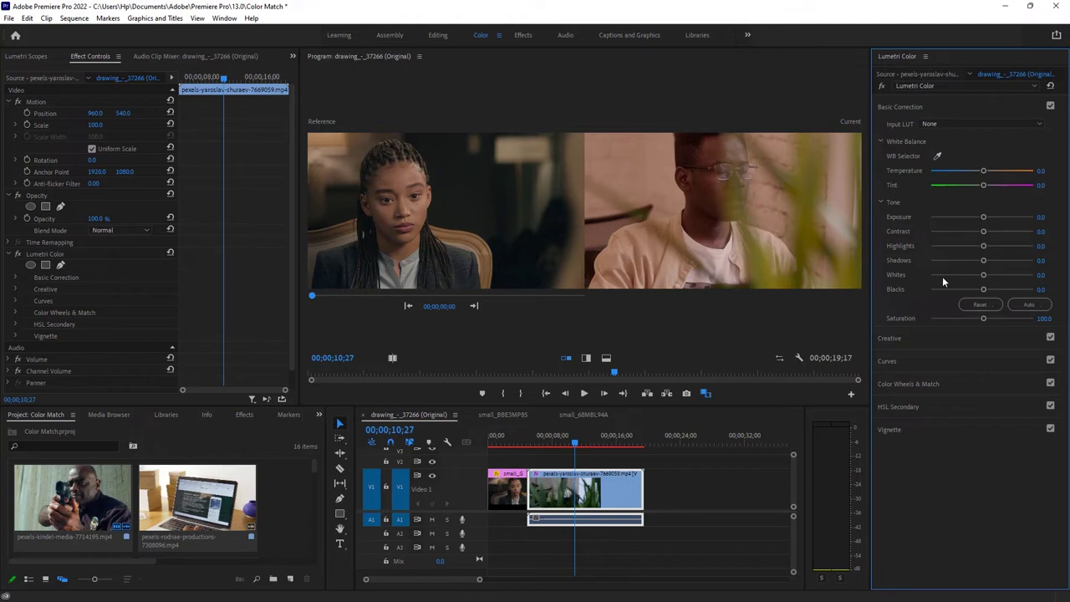
click(889, 338)
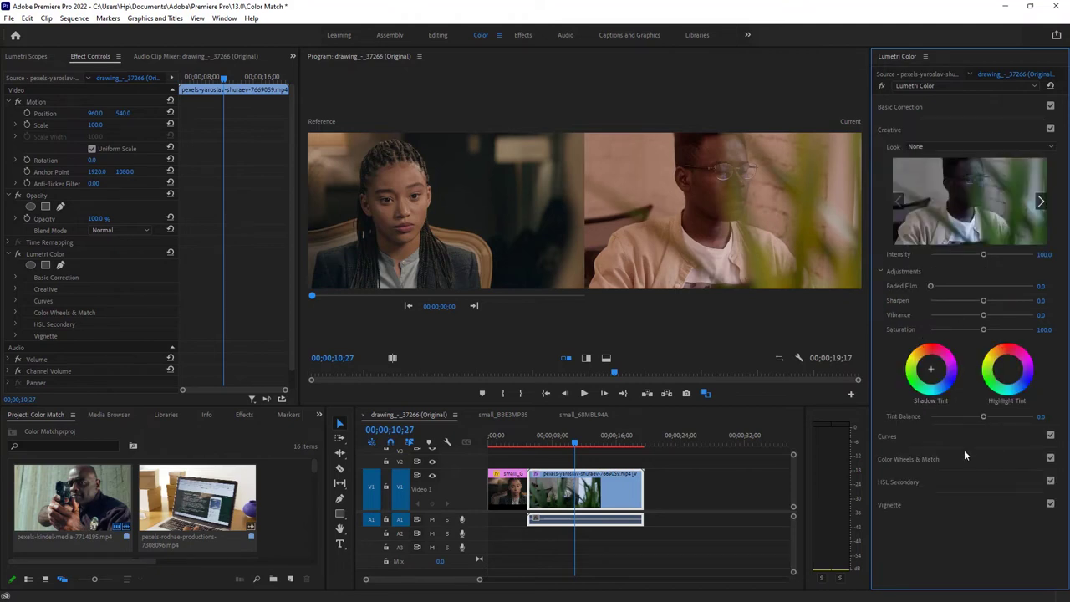
click(896, 108)
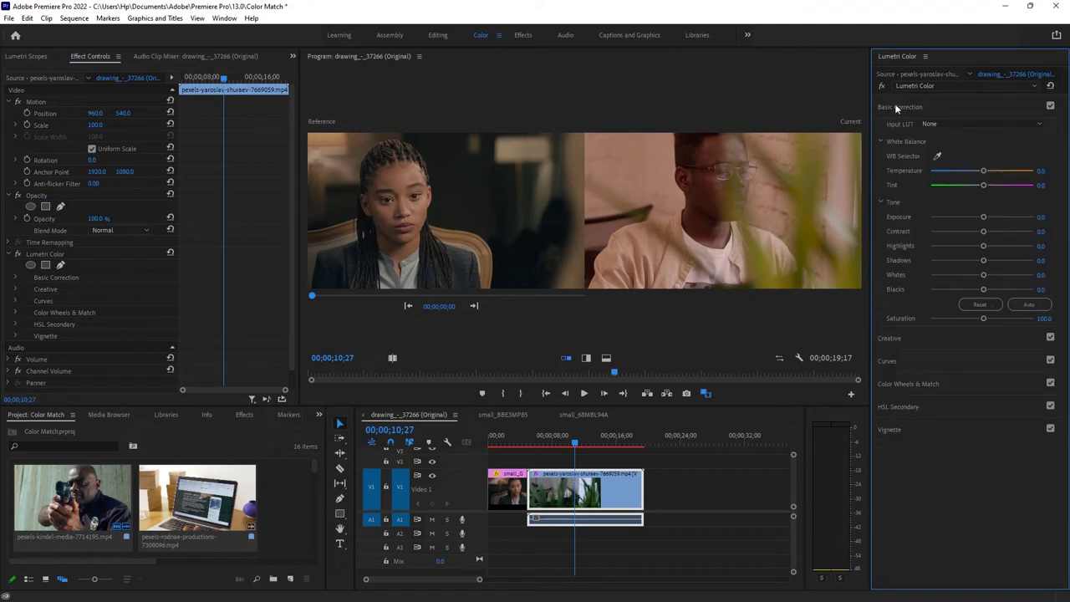
click(900, 360)
scroll(967, 443, down, 2)
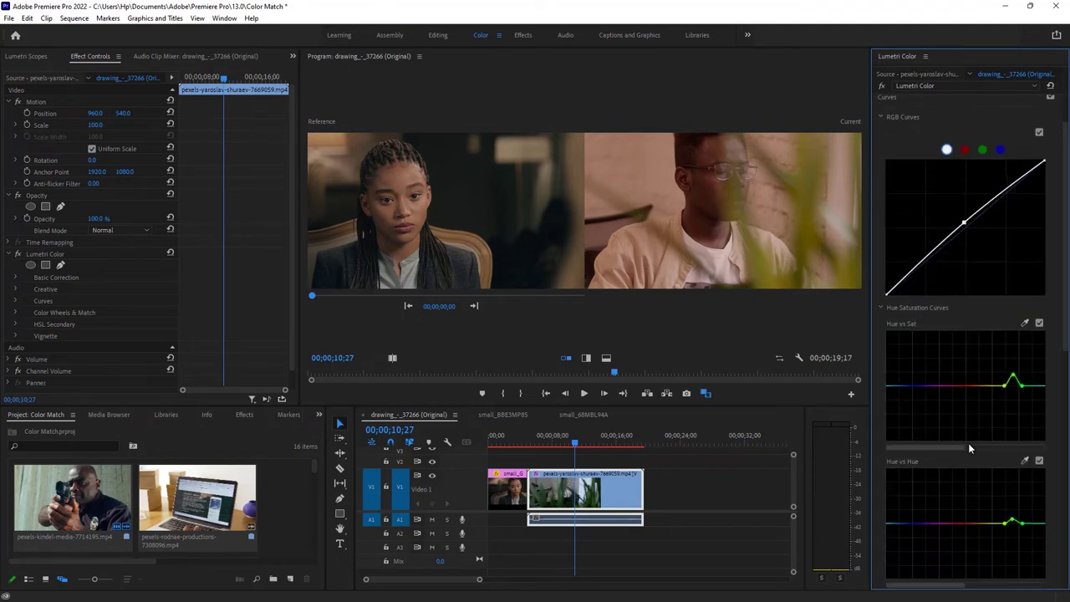
scroll(967, 447, up, 2)
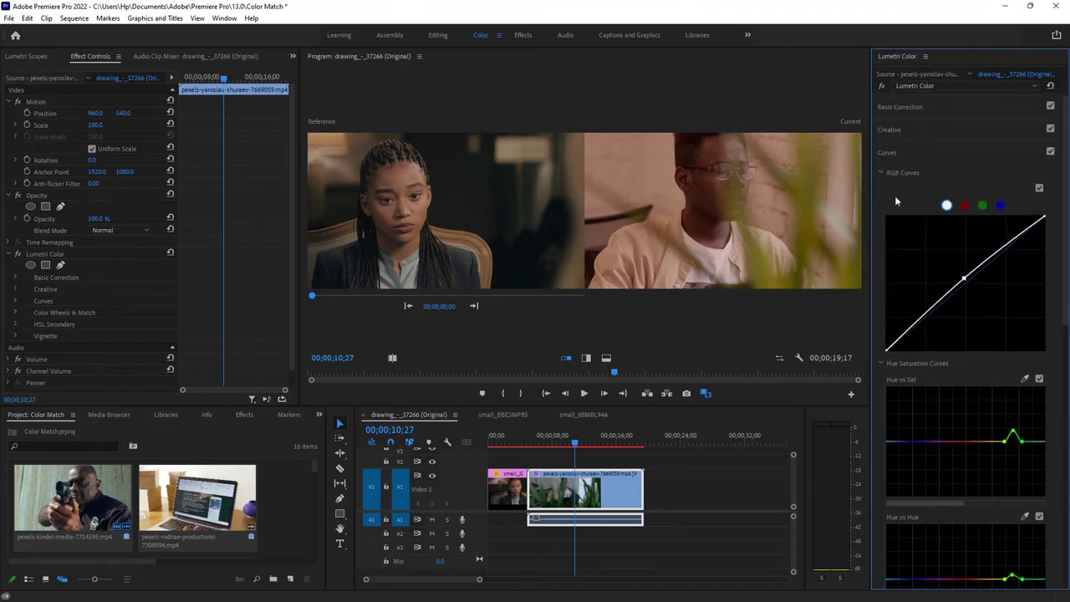
click(902, 109)
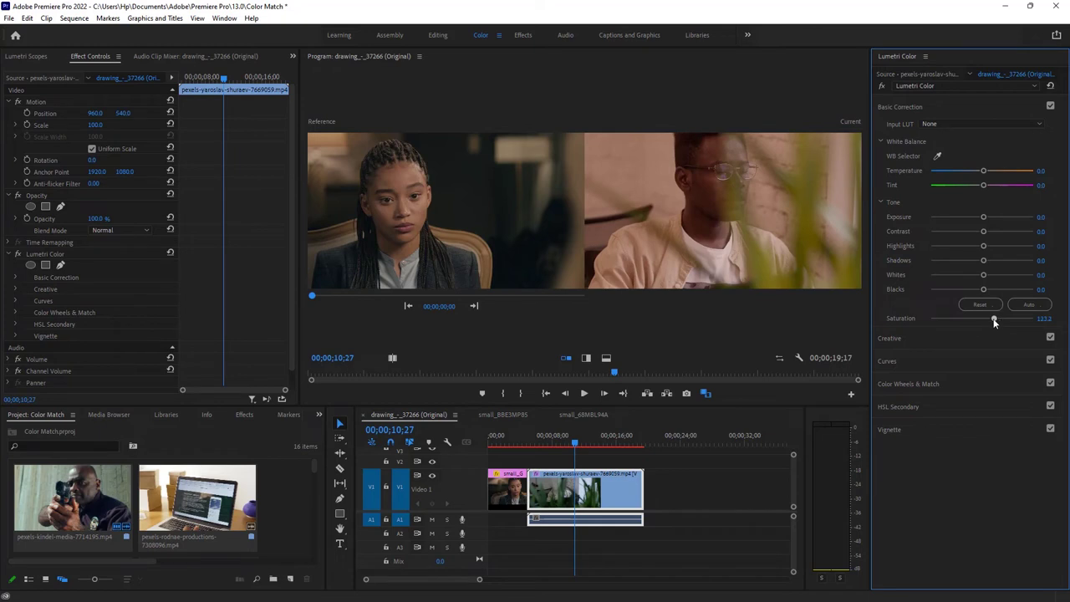
drag(989, 318, 996, 319)
drag(983, 171, 981, 171)
drag(571, 441, 557, 442)
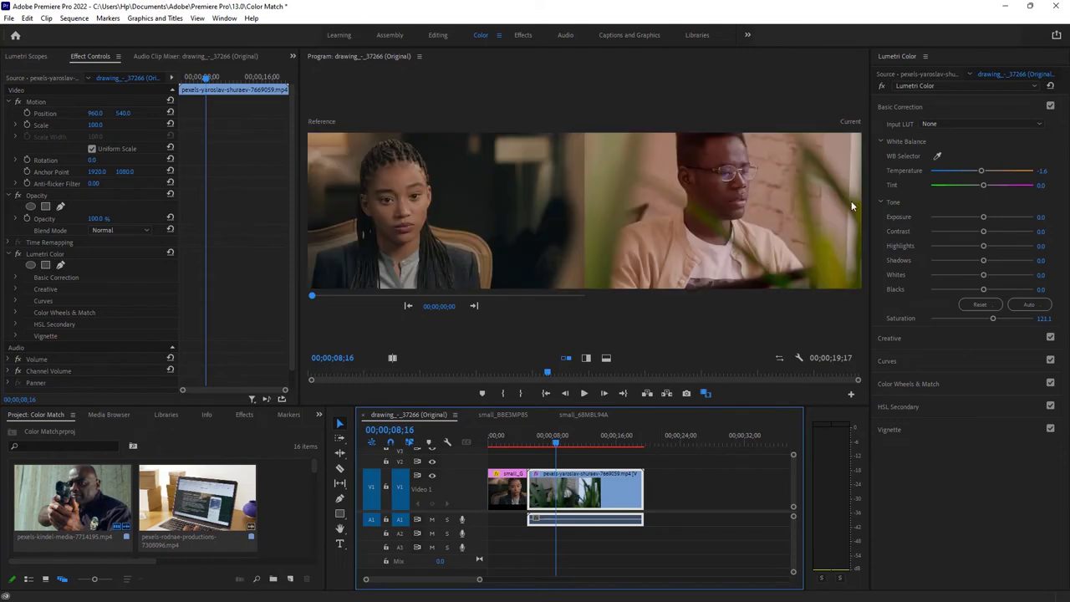
Toggle the Lumetri grade off and on, then open the small_8BE3MP85 sequence
click(881, 87)
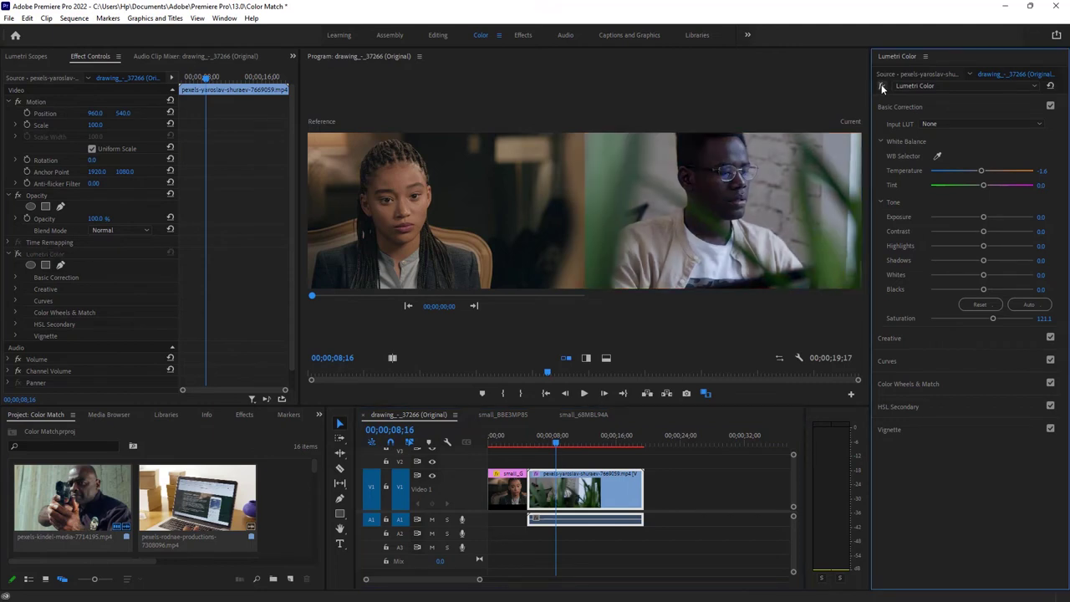
click(882, 87)
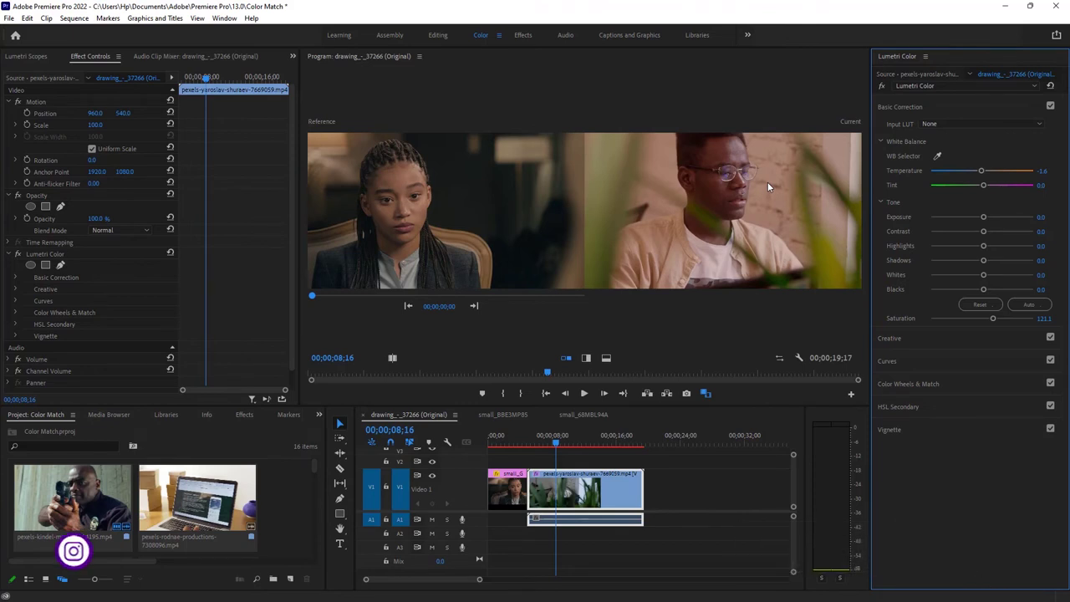
click(504, 413)
click(504, 413)
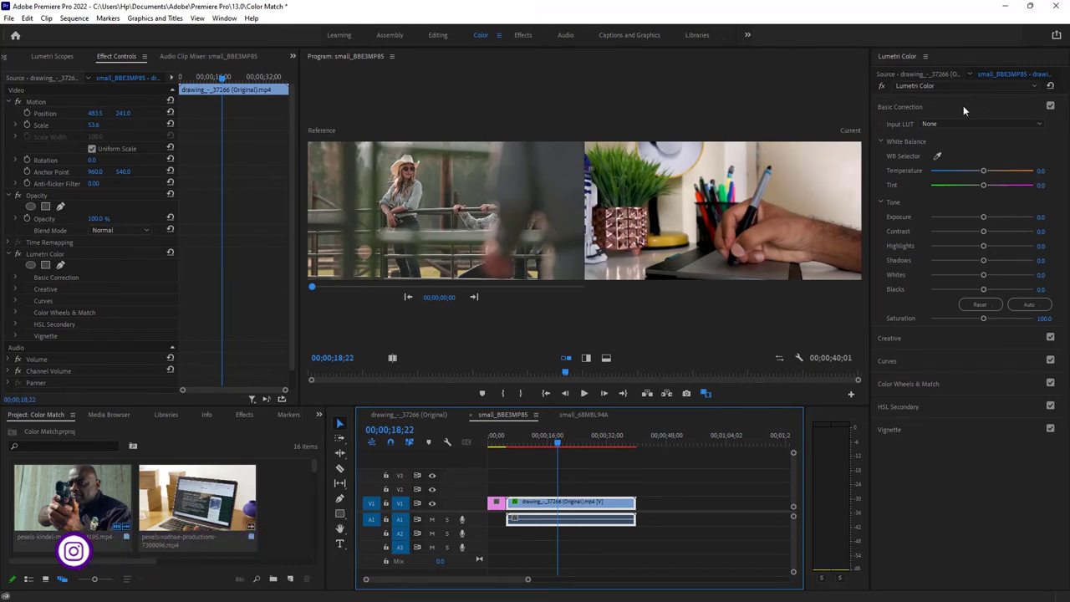
Apply Color Match to the hand-drawing clip and toggle the fx bypass to compare before and after
click(910, 384)
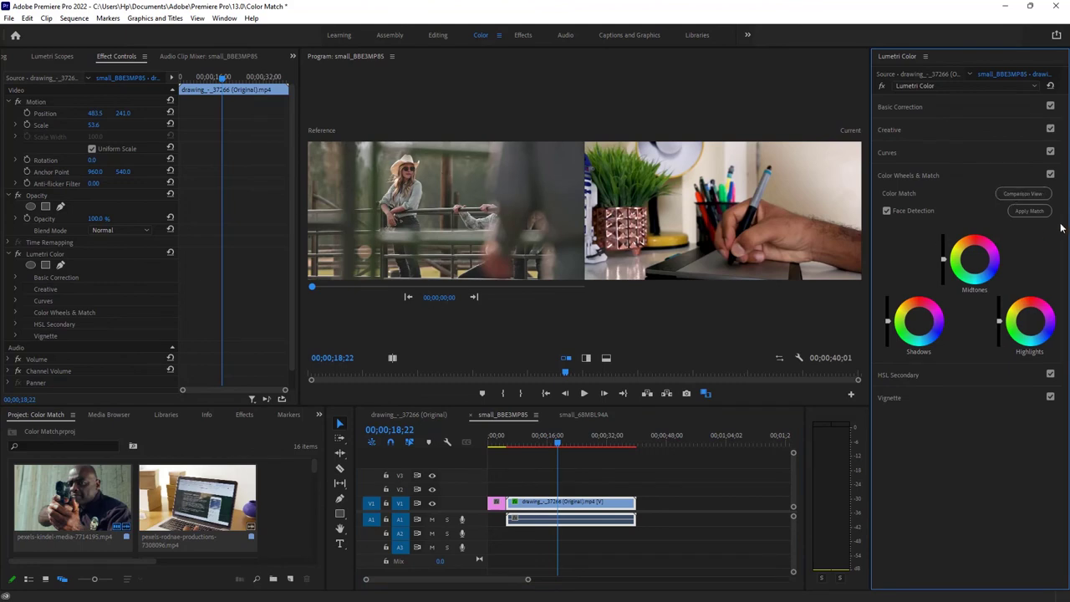
click(1031, 213)
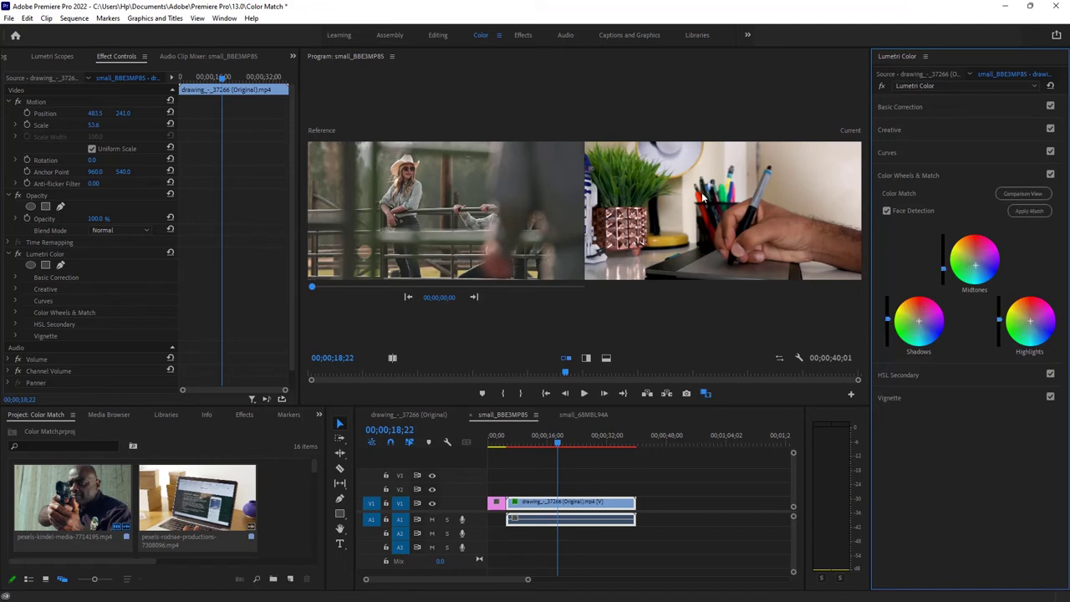
click(880, 87)
click(880, 87)
click(880, 87)
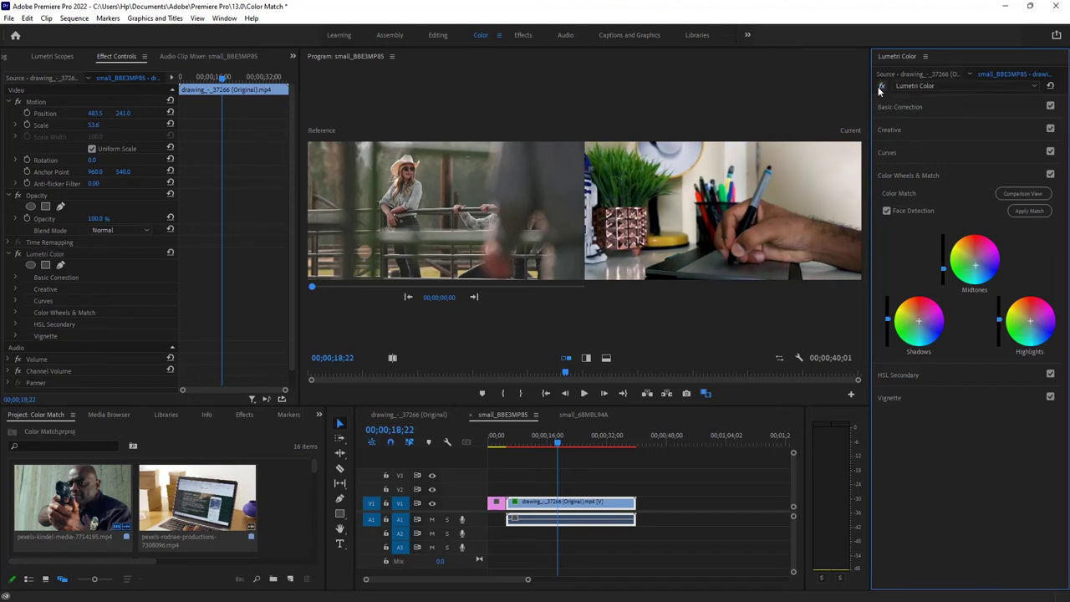
click(880, 87)
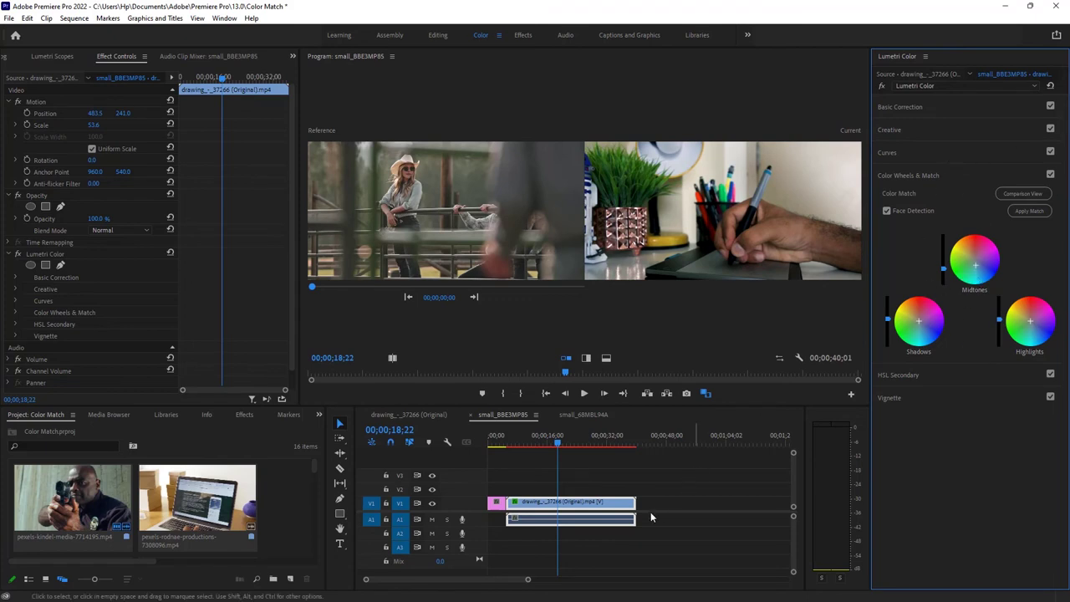
In small_68MBL94A, apply Color Match to the officer clip and toggle the fx bypass to compare
click(580, 415)
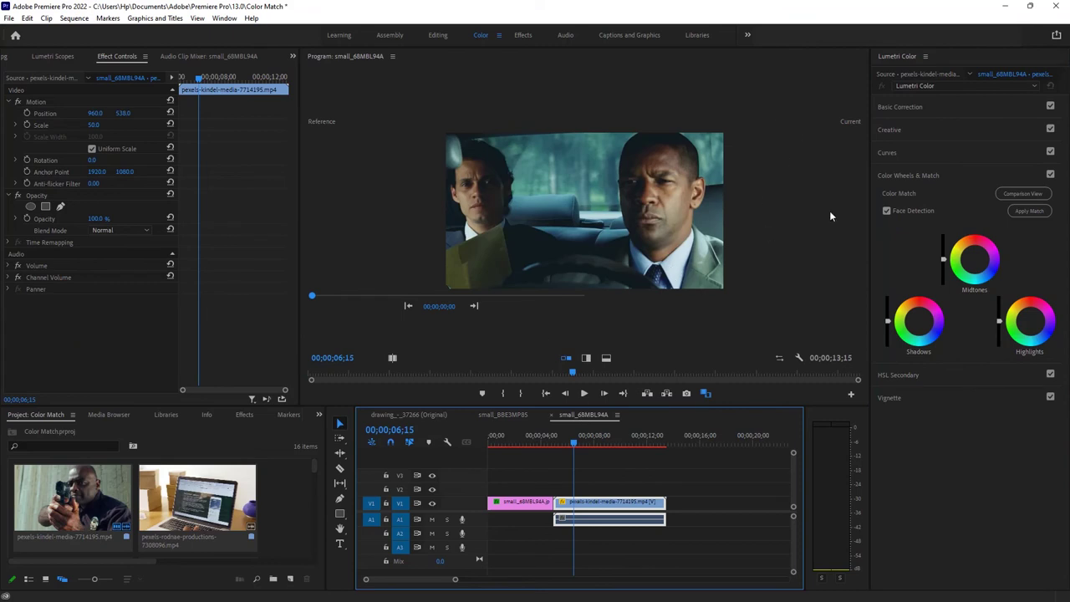
click(996, 194)
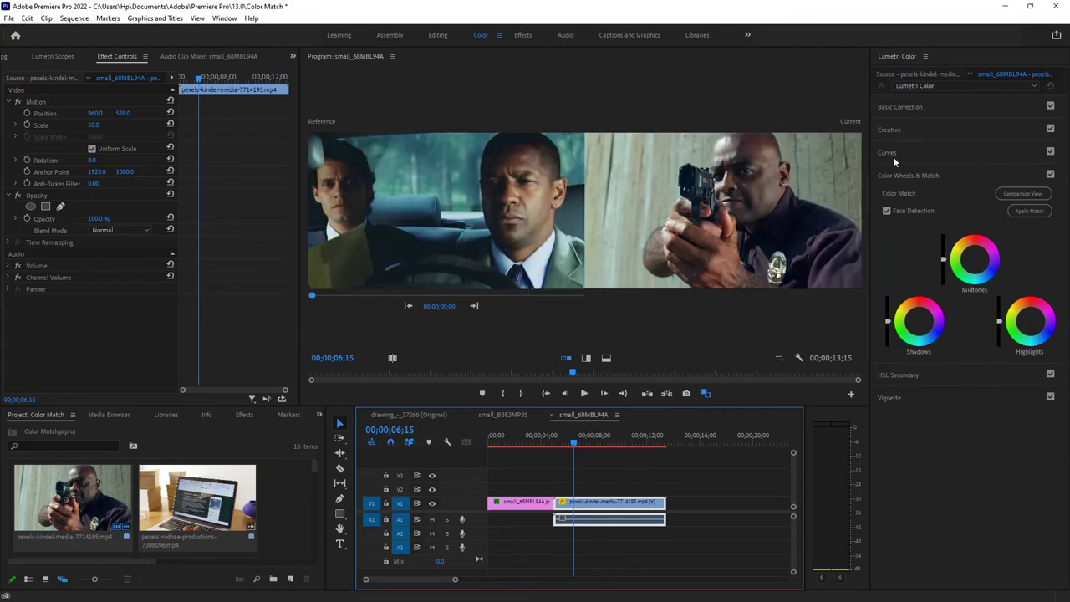
click(908, 176)
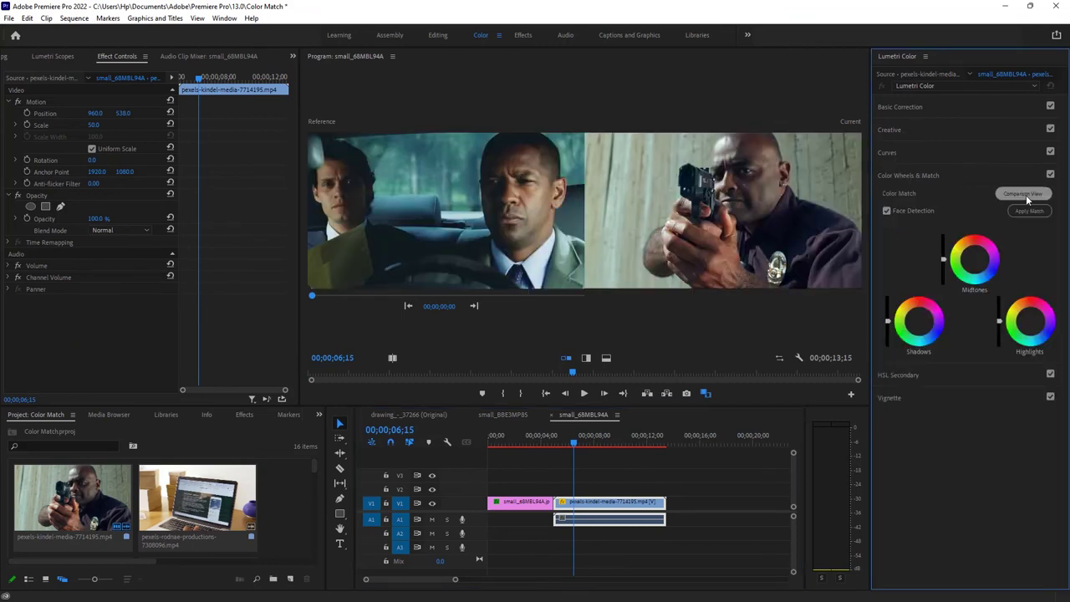
click(1028, 209)
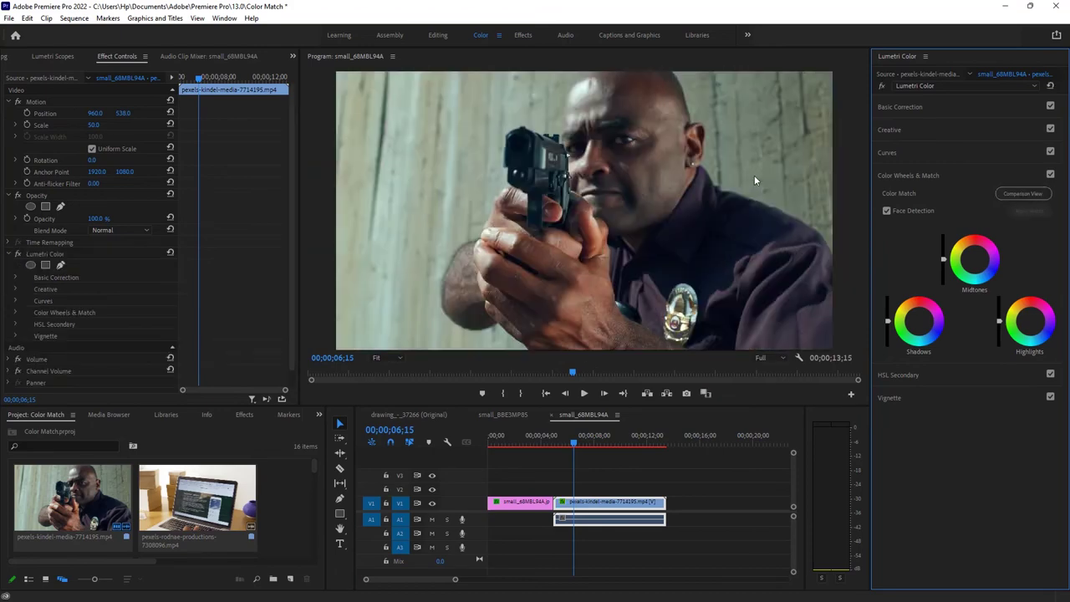
click(1022, 193)
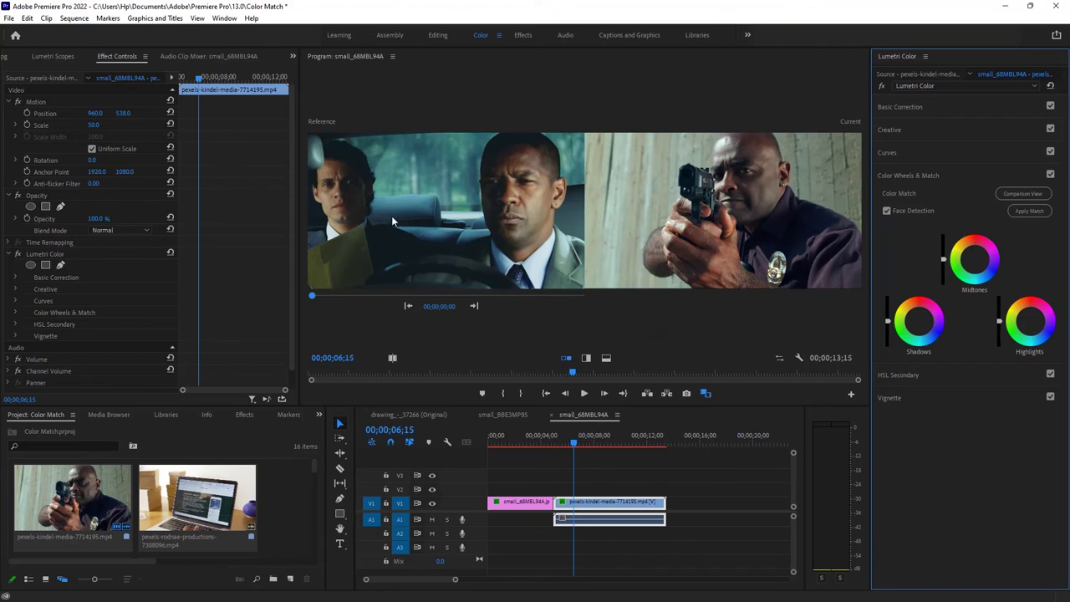
click(1028, 210)
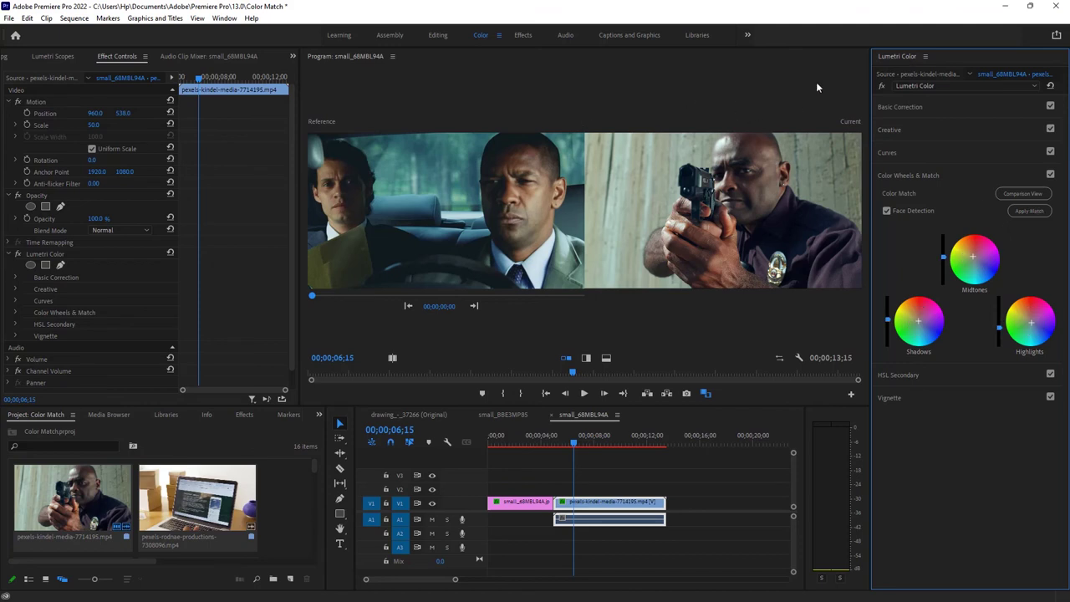
click(880, 87)
click(882, 86)
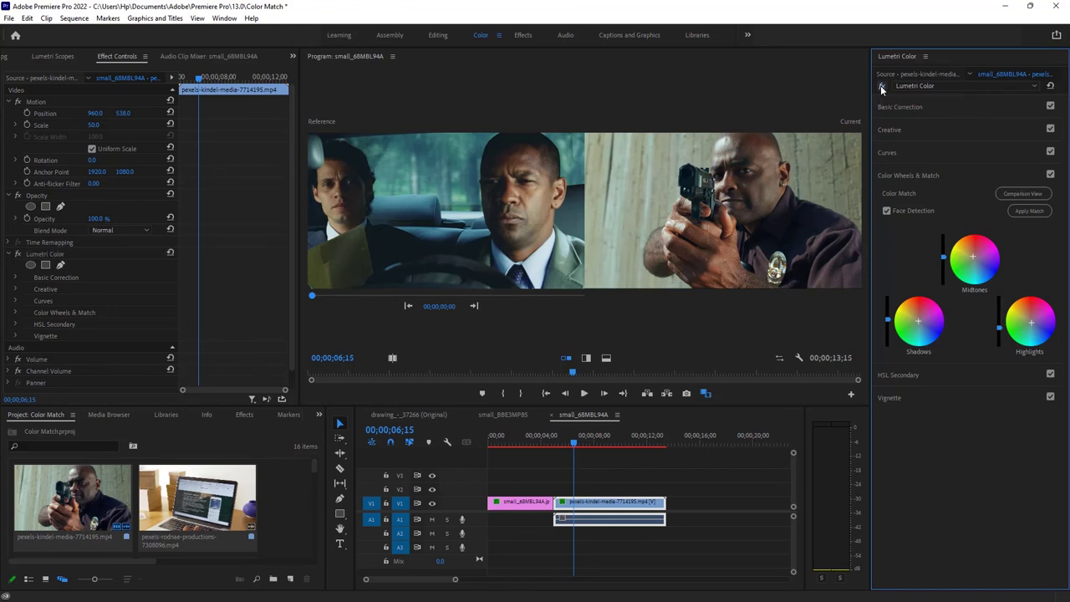